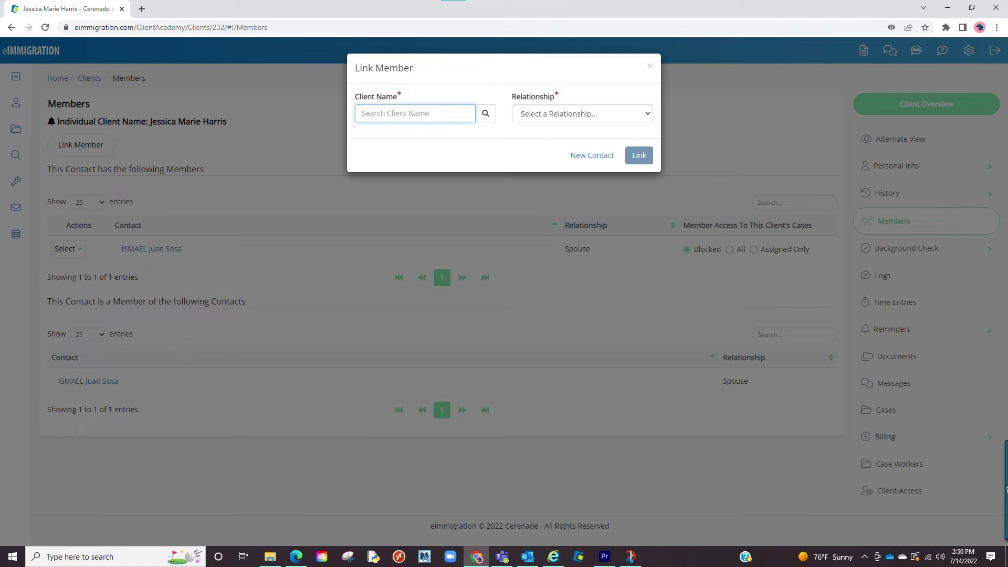
type("dwa")
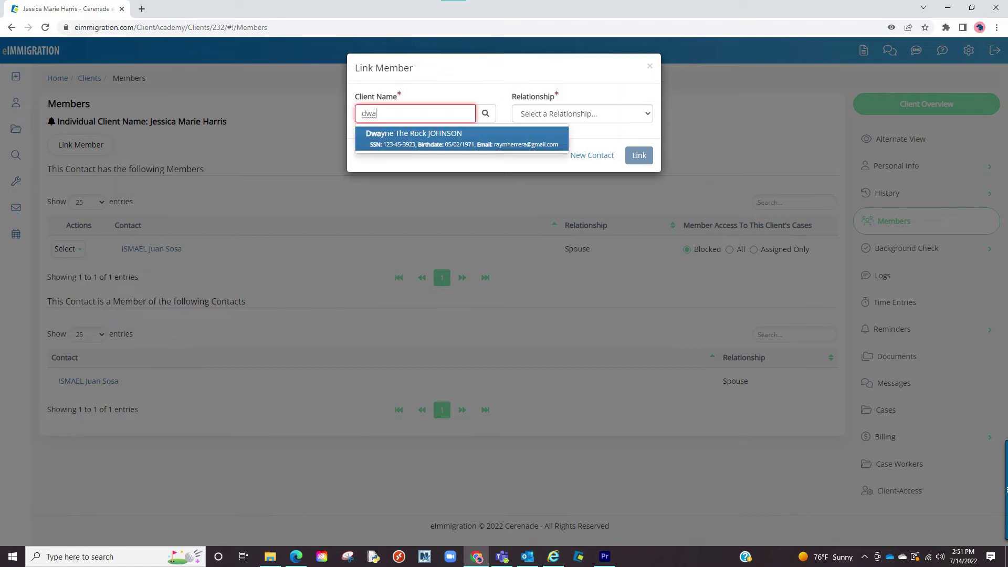
Pick Marlie Example Fernandez from the suggestions as the member to link
key("Return")
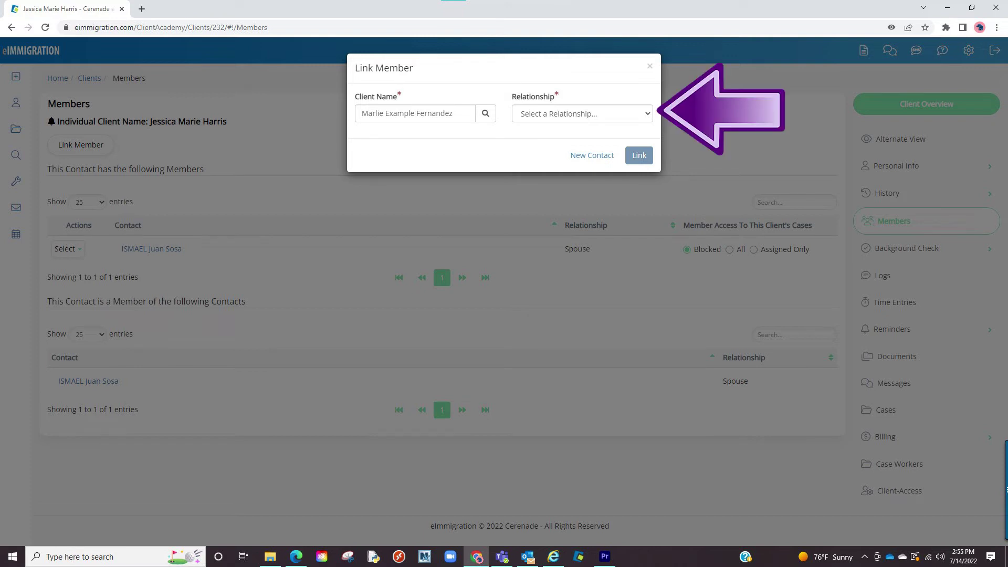
Link Marlie Example Fernandez to the client with the relationship Mother
left_click(581, 114)
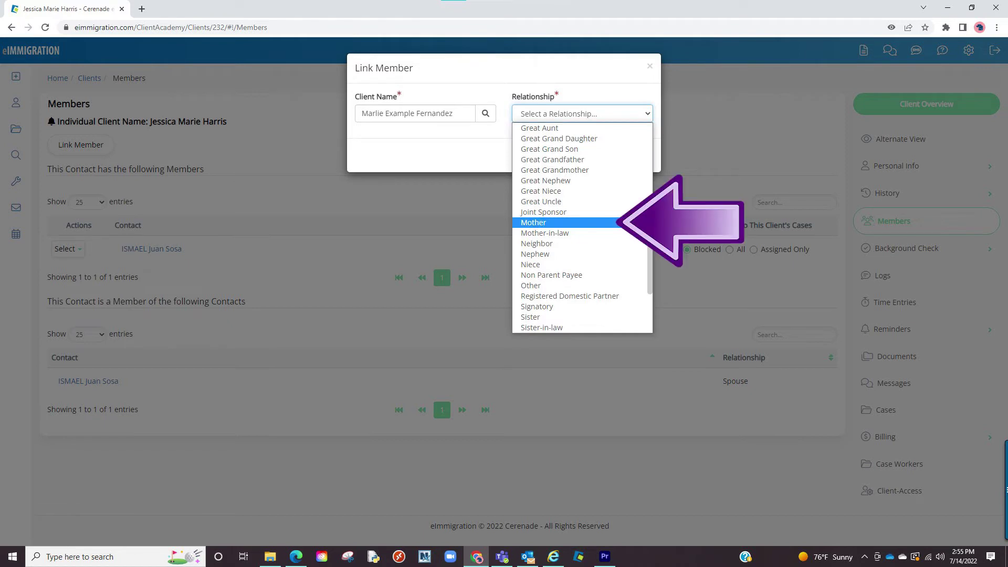
key("Return")
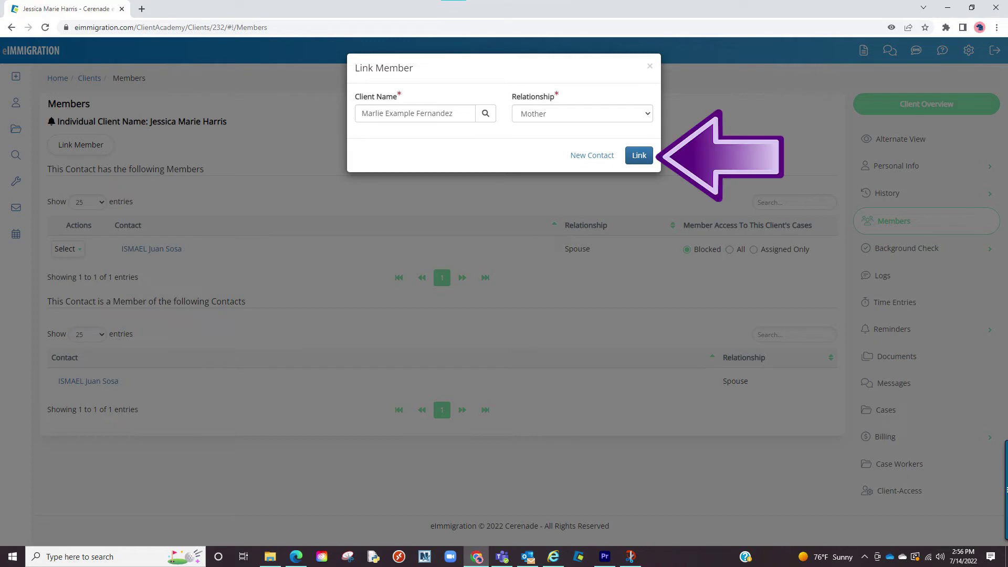
key("Return")
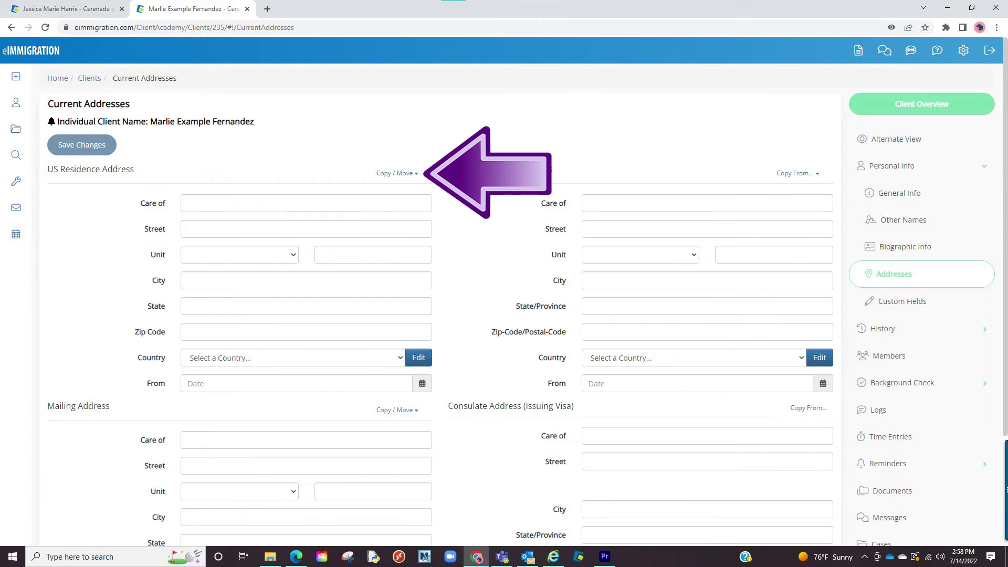
left_click(397, 173)
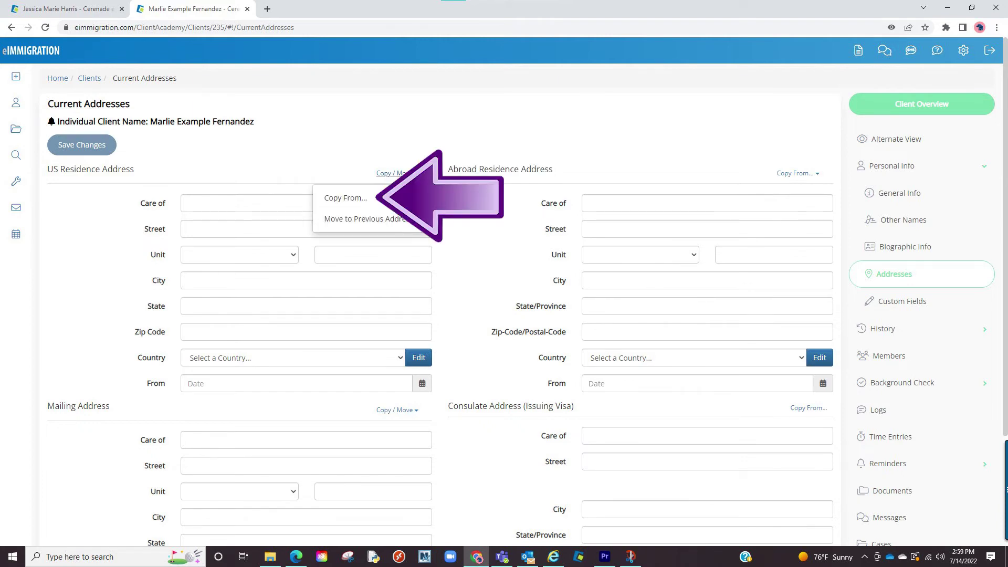
left_click(345, 198)
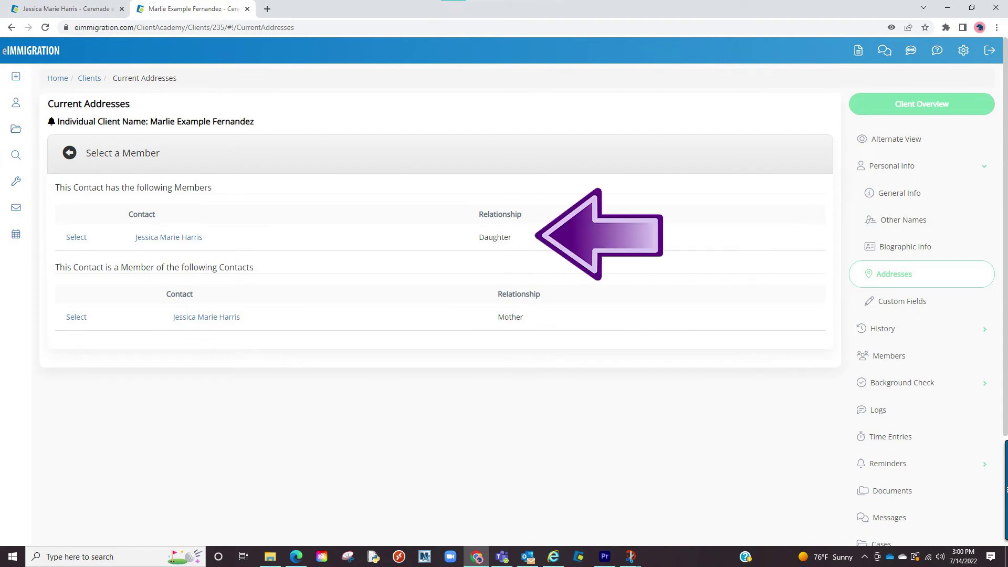
left_click(76, 318)
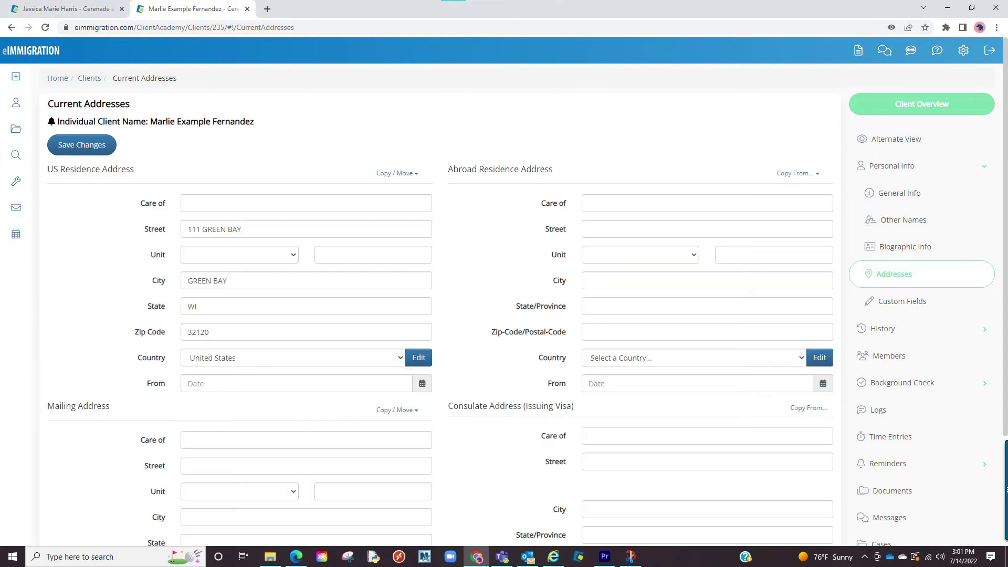